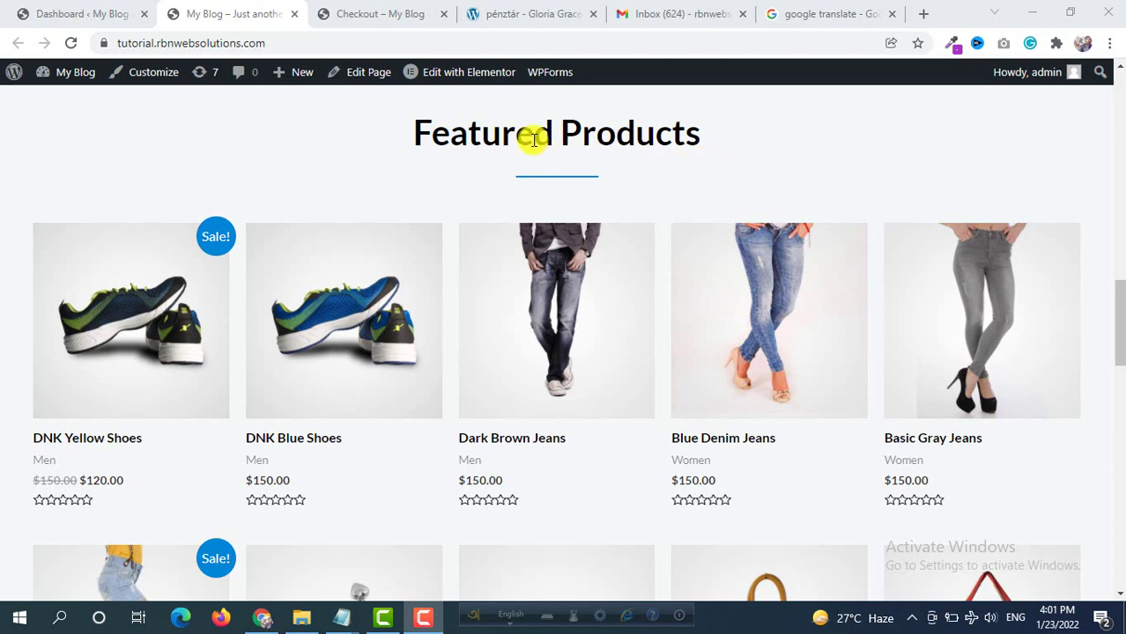
Scroll through the reference store's checkout page to see its consent checkbox
click(515, 19)
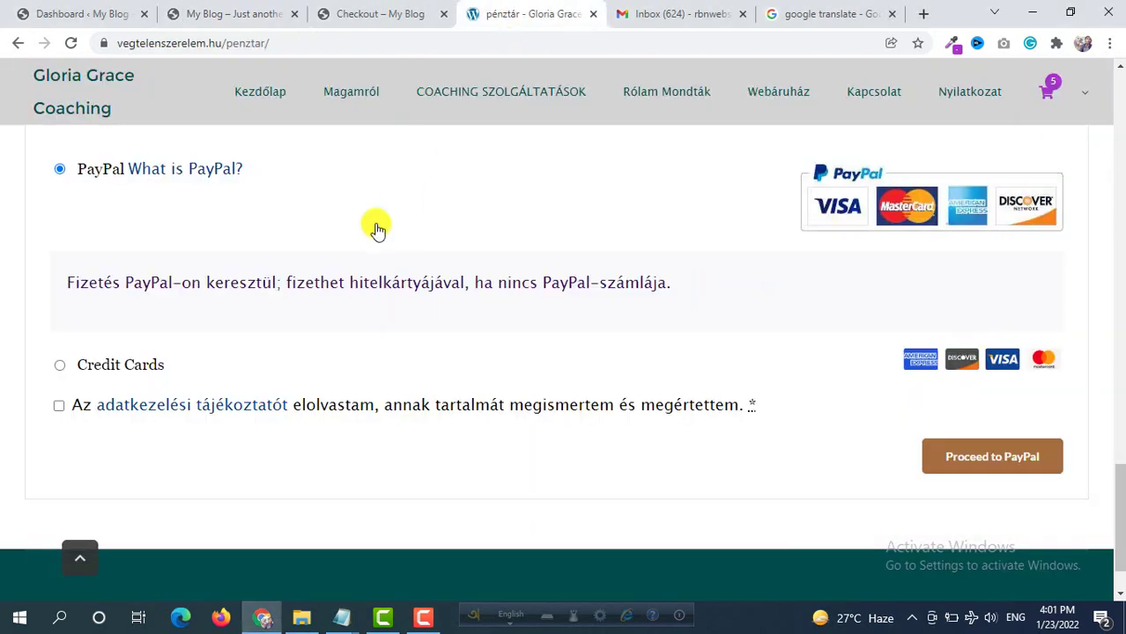
scroll(371, 239, up, 10)
scroll(371, 239, up, 5)
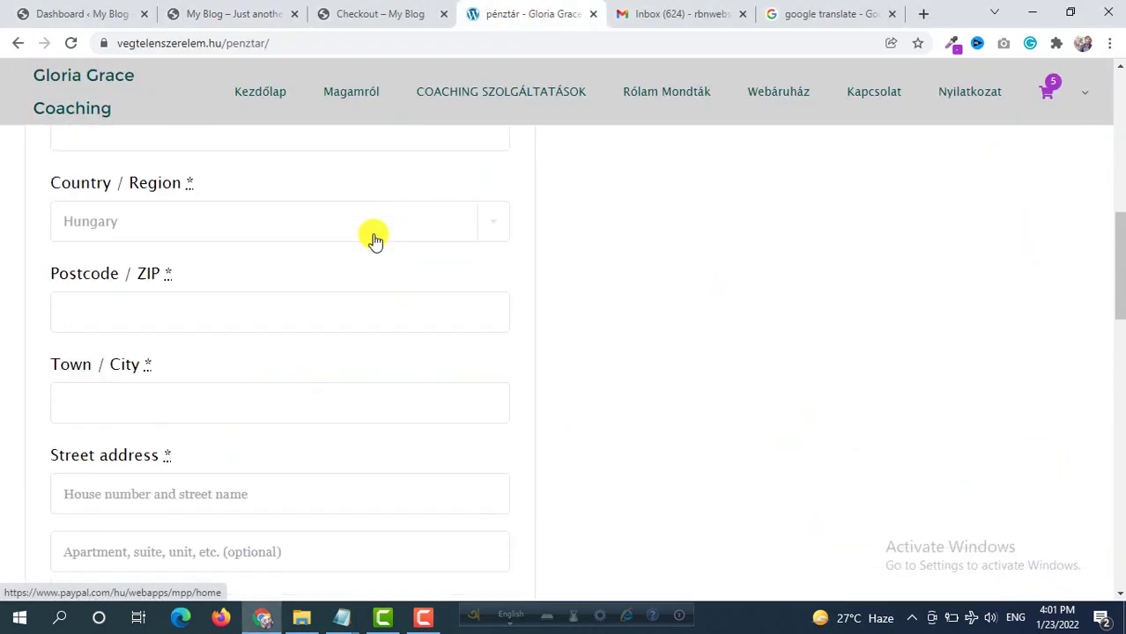
scroll(371, 239, down, 7)
scroll(375, 239, down, 5)
scroll(374, 240, down, 3)
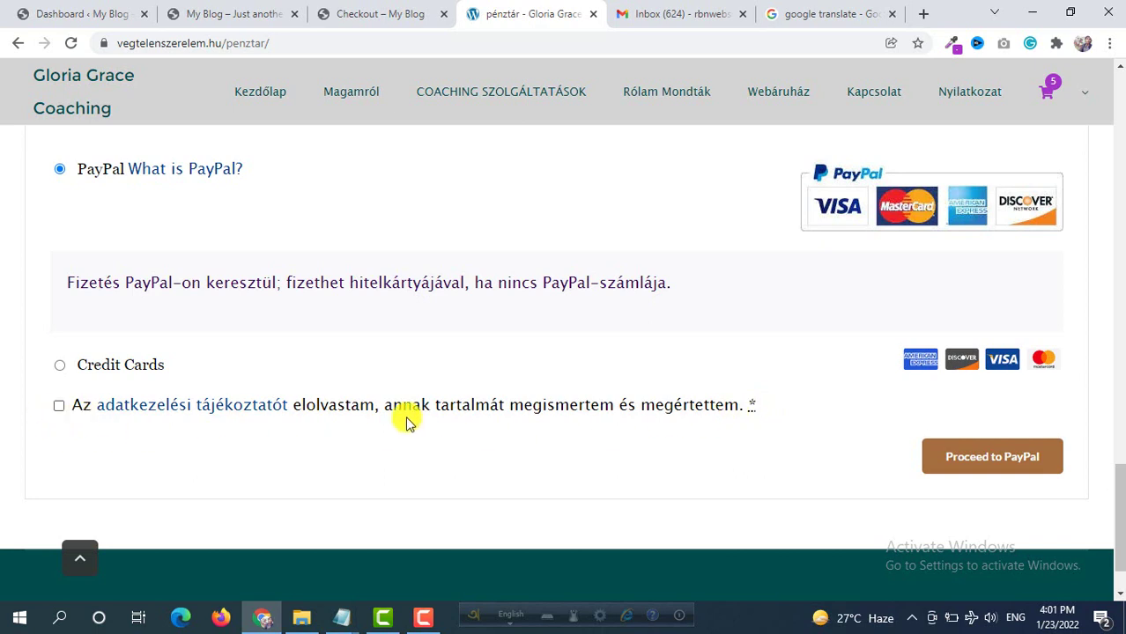
Check the privacy-policy notice above Place Order on your own checkout page
click(361, 13)
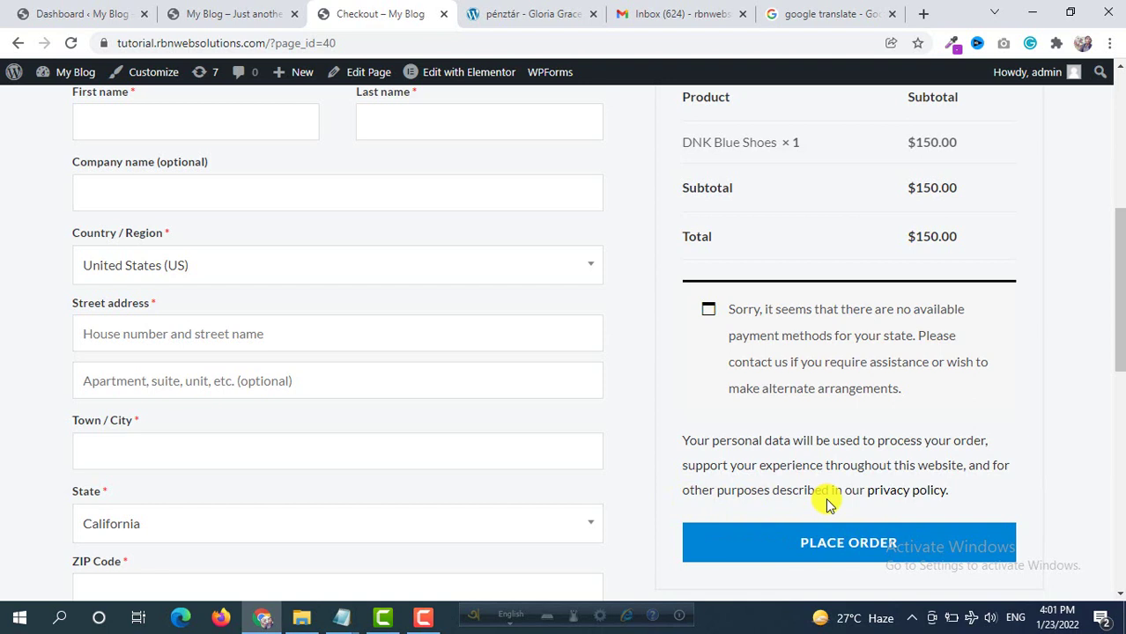
drag(749, 504, 984, 511)
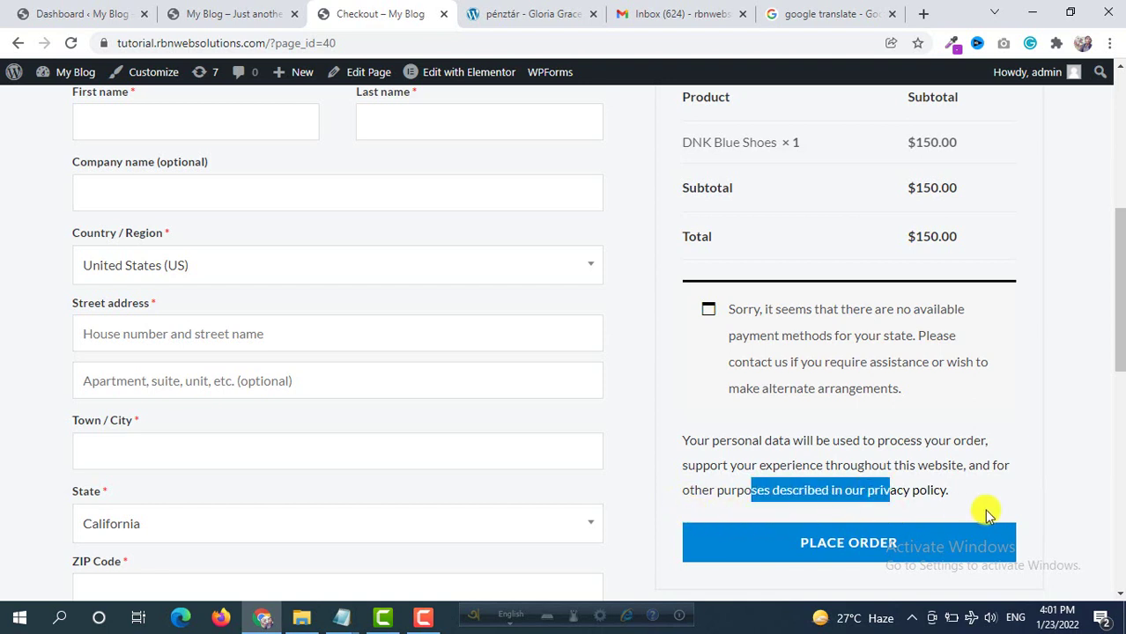
click(1048, 512)
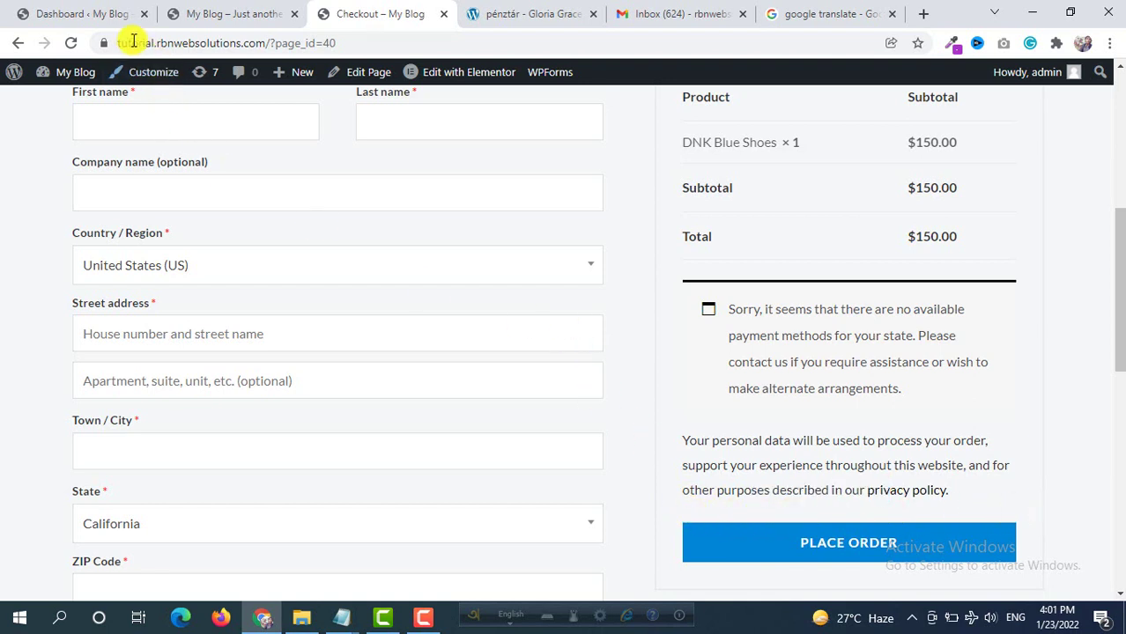
Open the Astra theme's functions.php in the Theme Editor and place the cursor on empty line 180
click(107, 24)
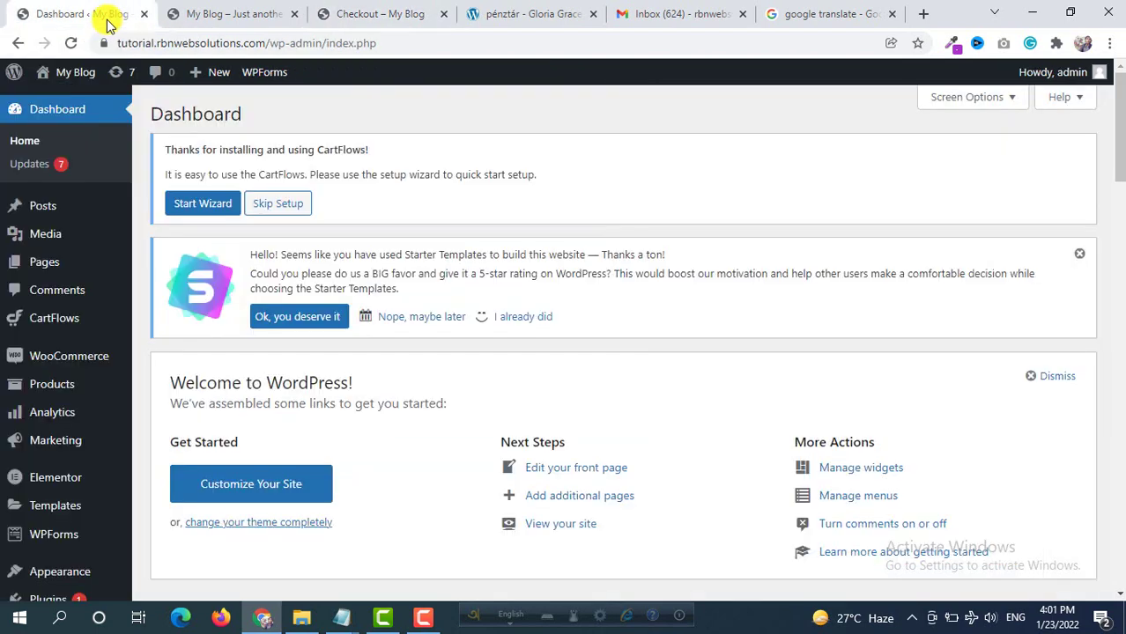
scroll(89, 189, down, 1)
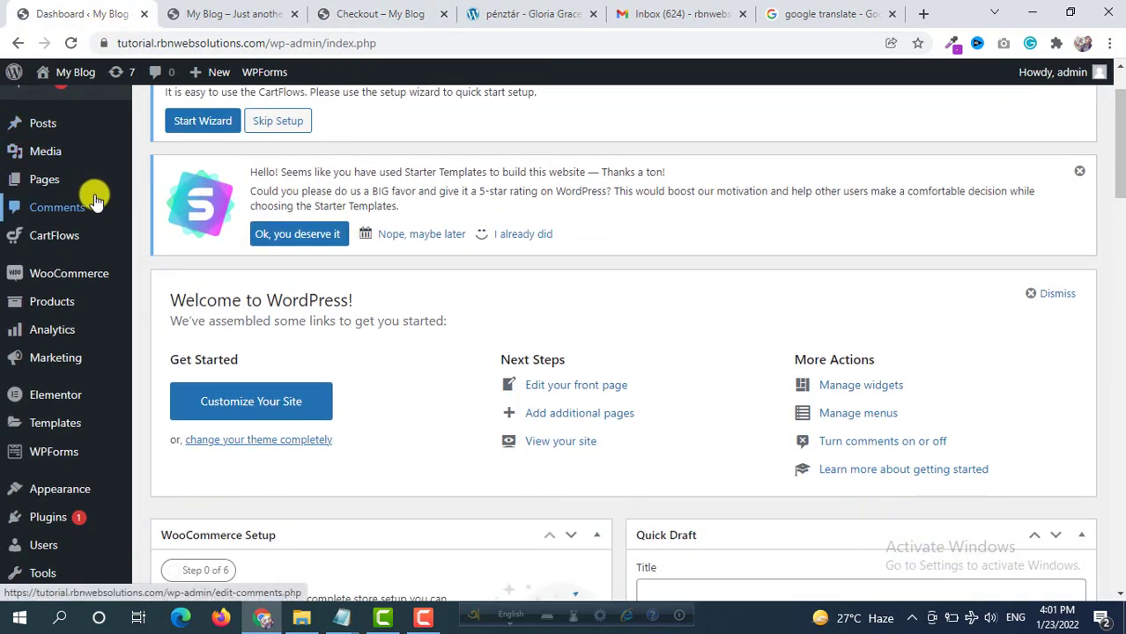
mouse_move(59, 489)
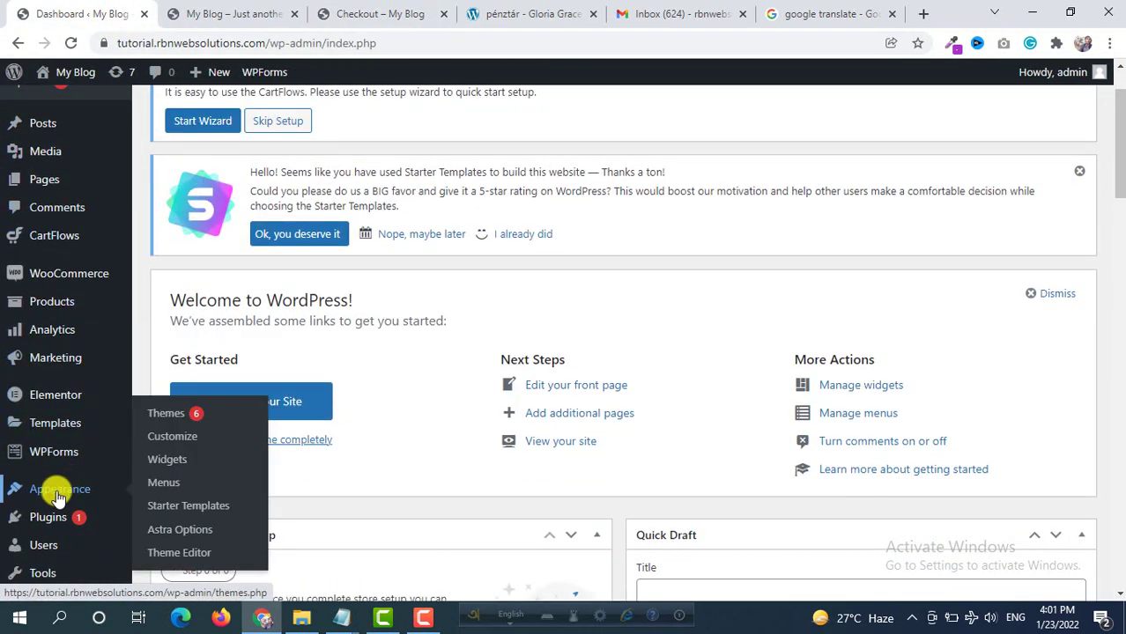
click(175, 555)
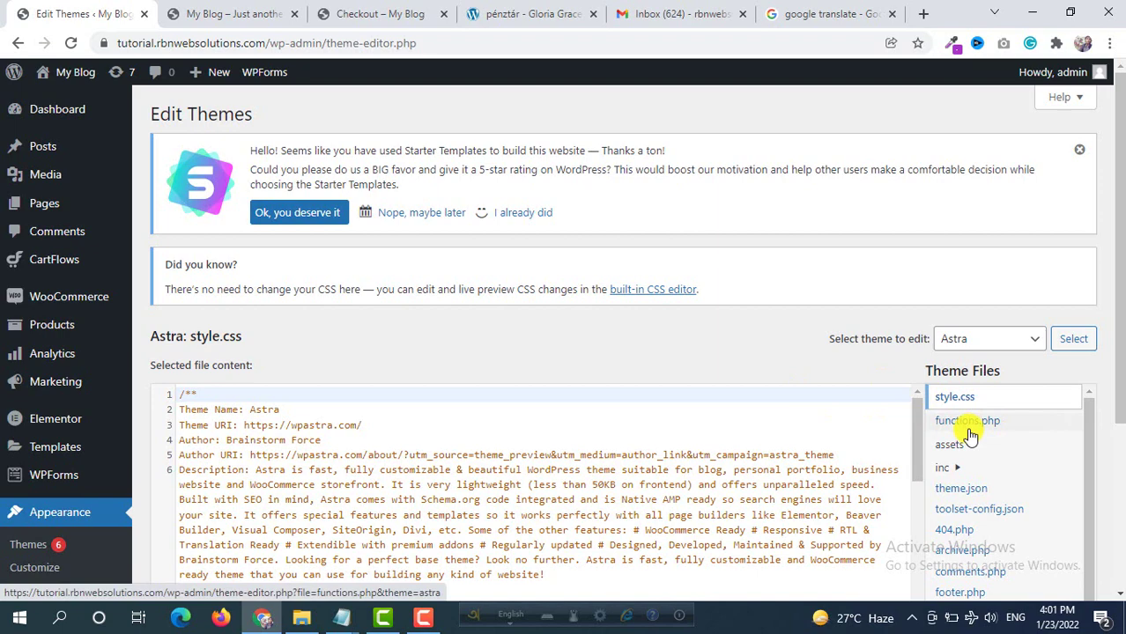
click(980, 428)
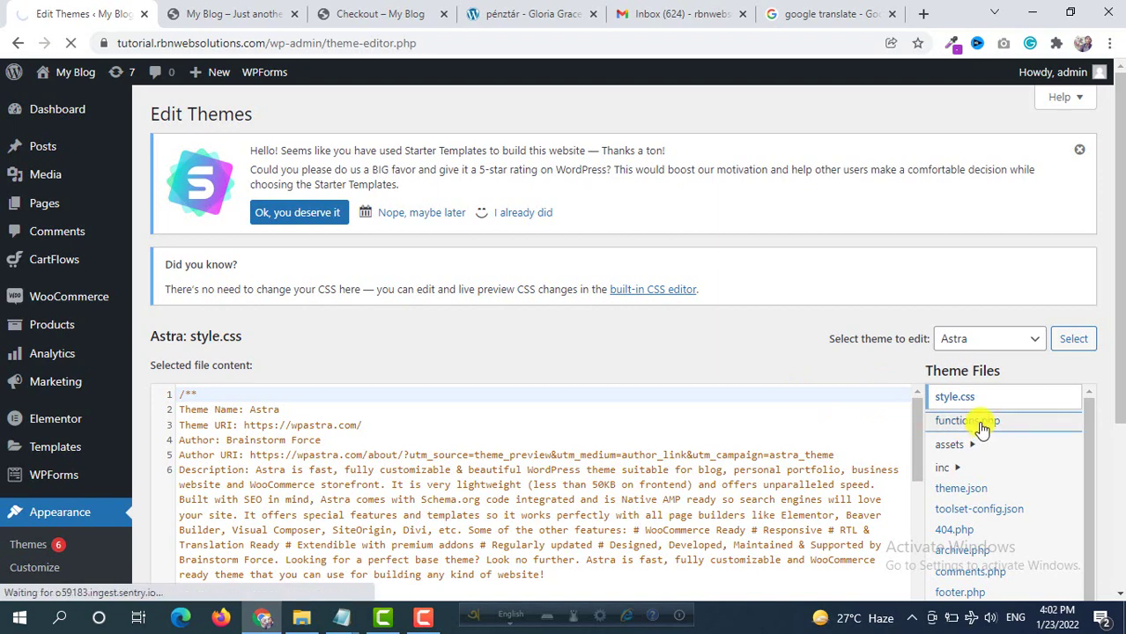
scroll(696, 291, down, 3)
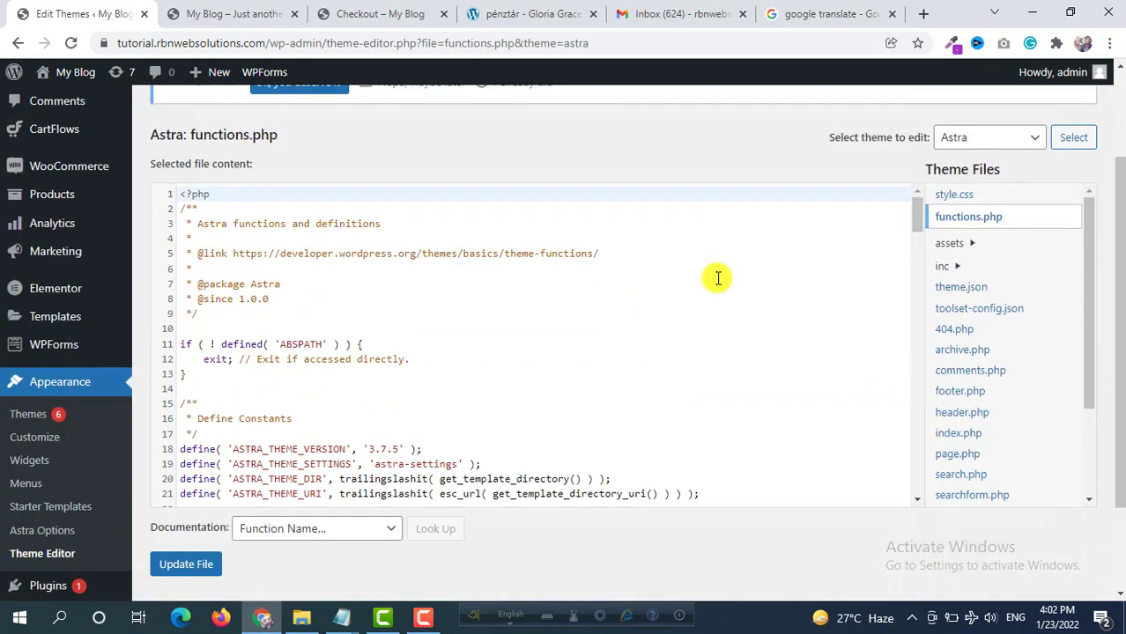
drag(918, 178, 917, 462)
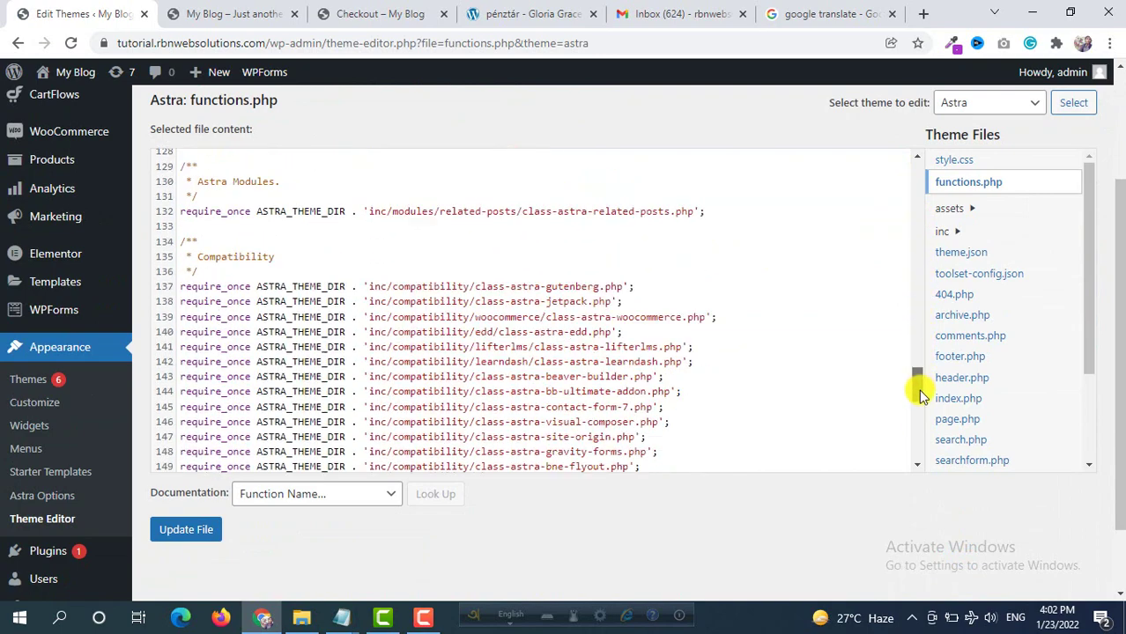
click(210, 416)
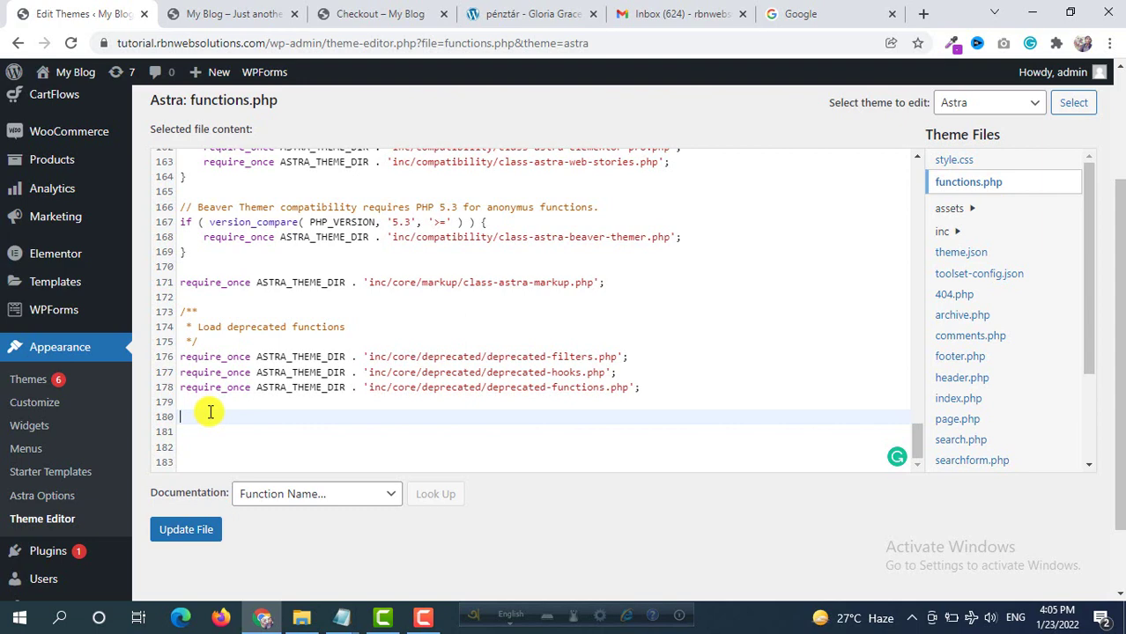
Copy the consent checkbox code snippet from codes.txt in Notepad
click(342, 617)
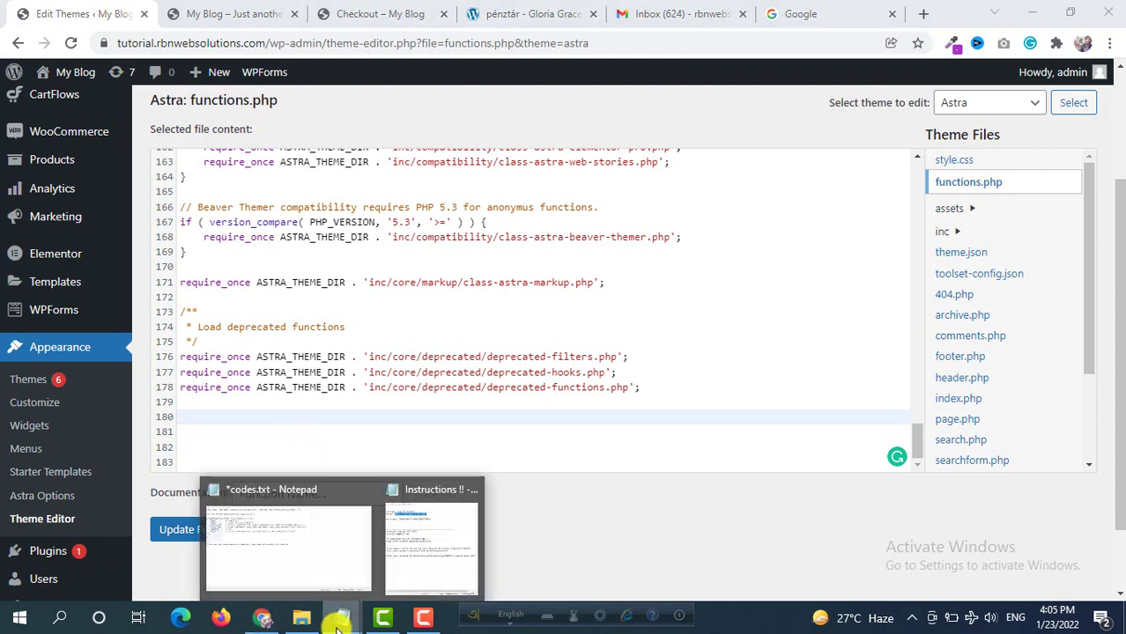
click(335, 550)
drag(13, 236, 3, 10)
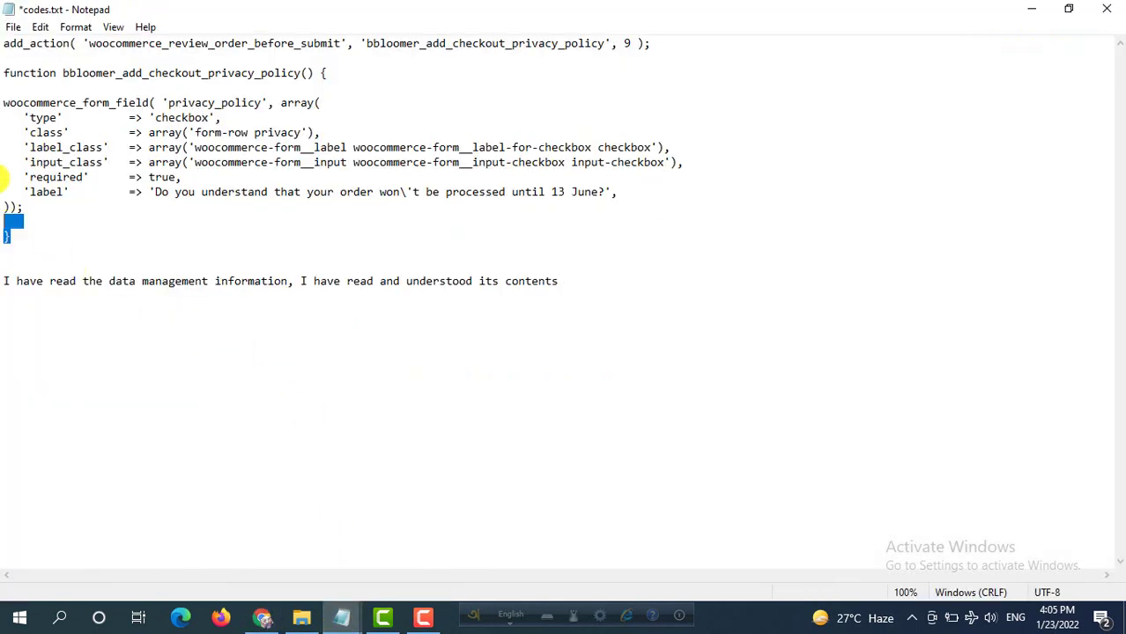
right_click(176, 113)
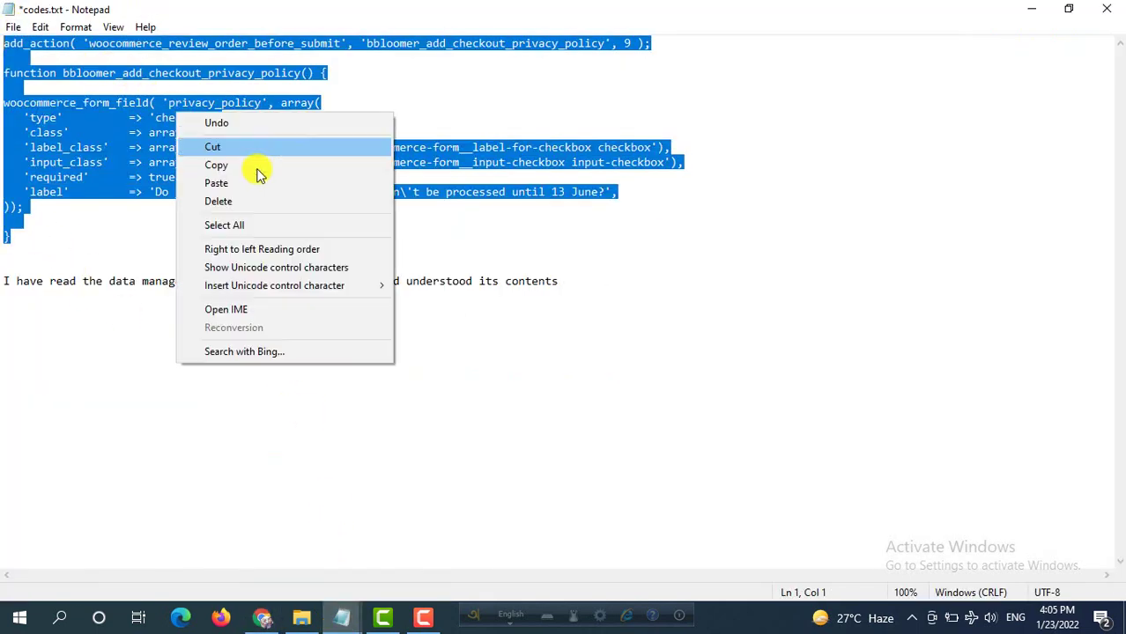
click(216, 165)
Paste the snippet at the end of functions.php and select the label text on line 191
click(264, 617)
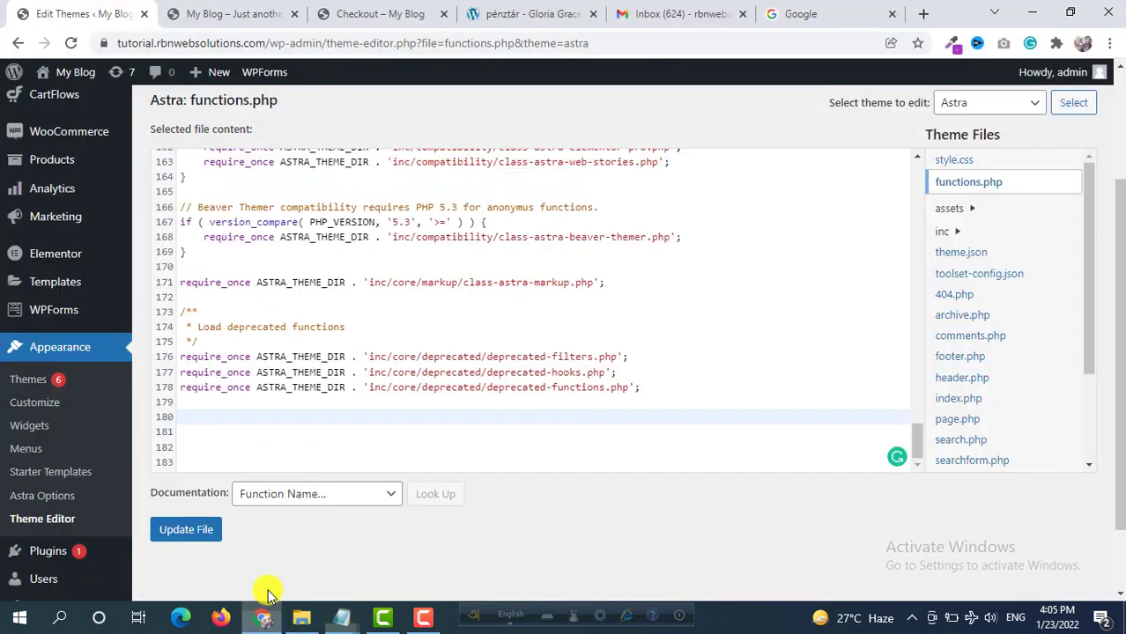
click(218, 430)
right_click(220, 431)
click(259, 258)
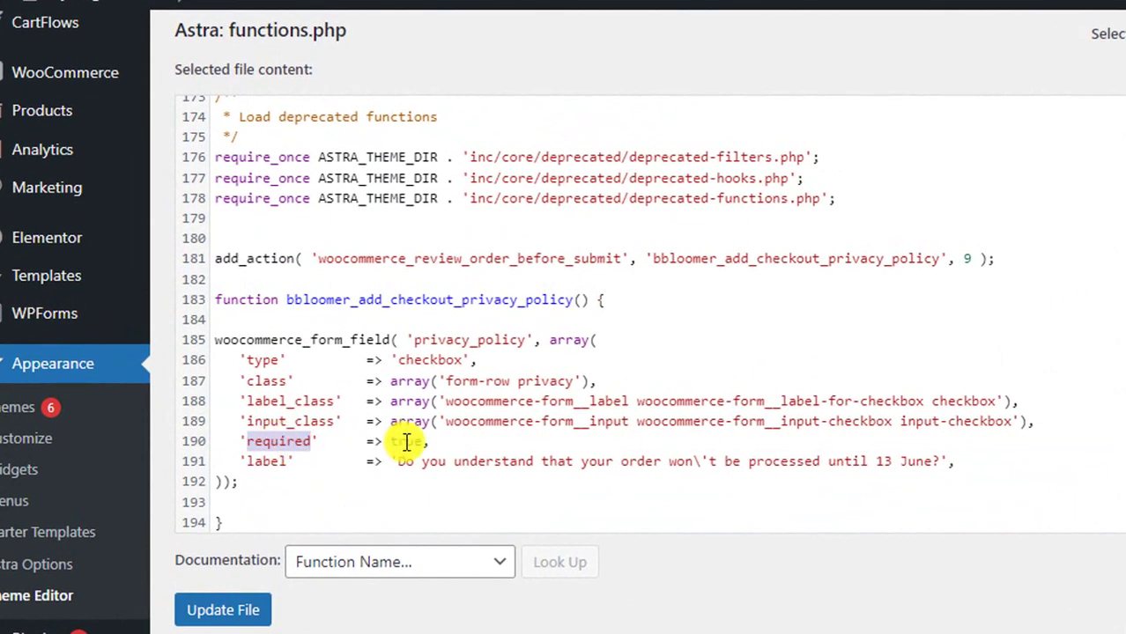
click(354, 416)
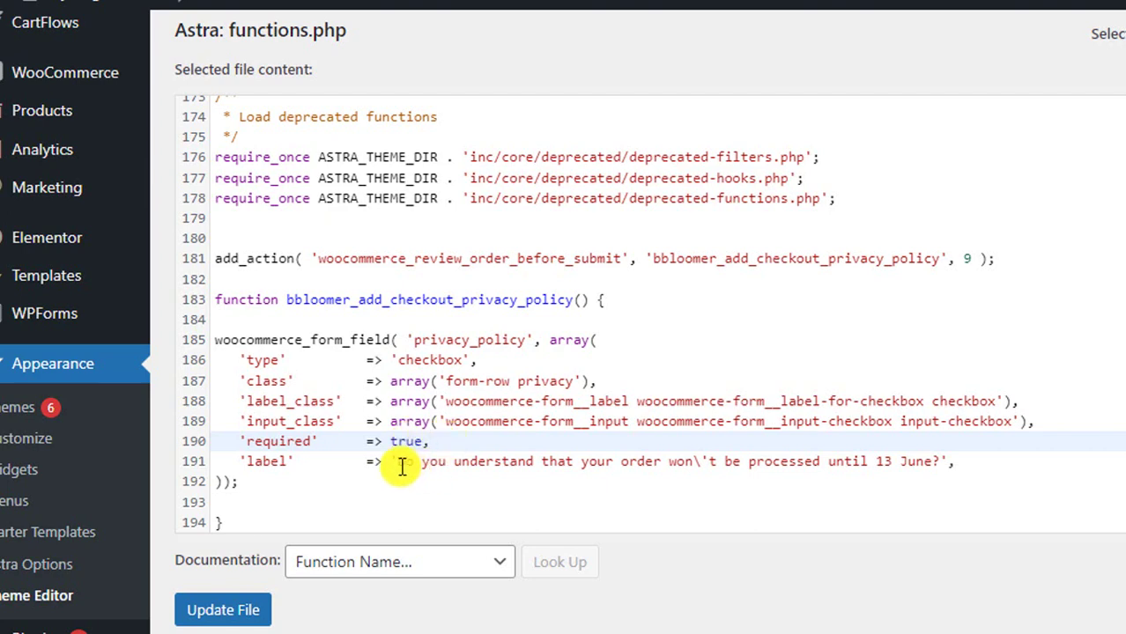
drag(397, 461, 954, 457)
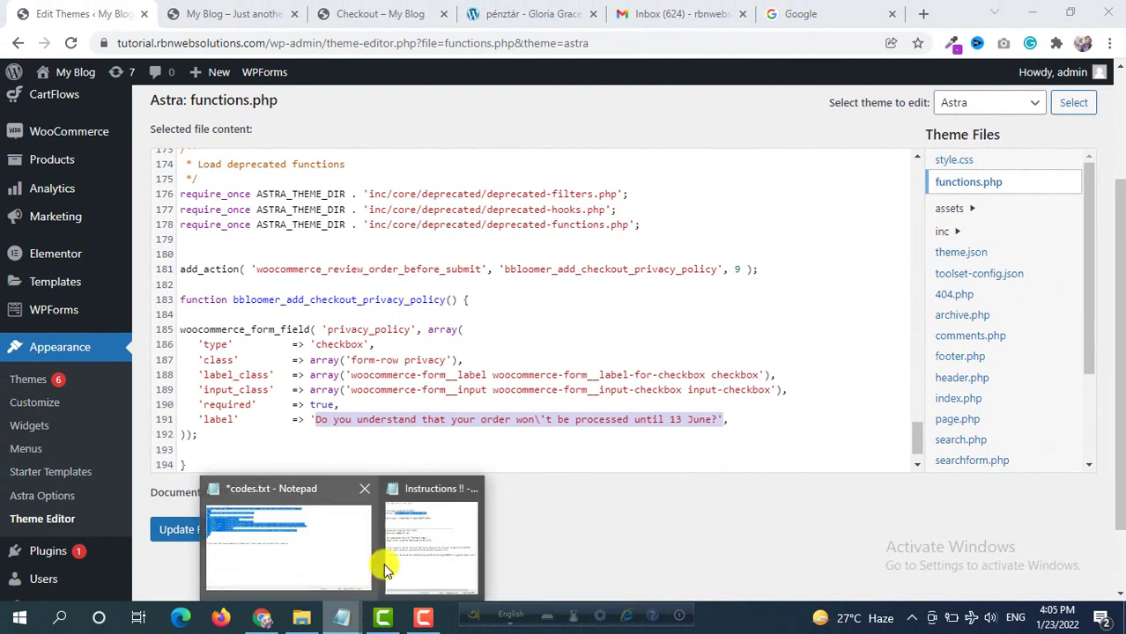
Copy the data management consent sentence from codes.txt
click(385, 570)
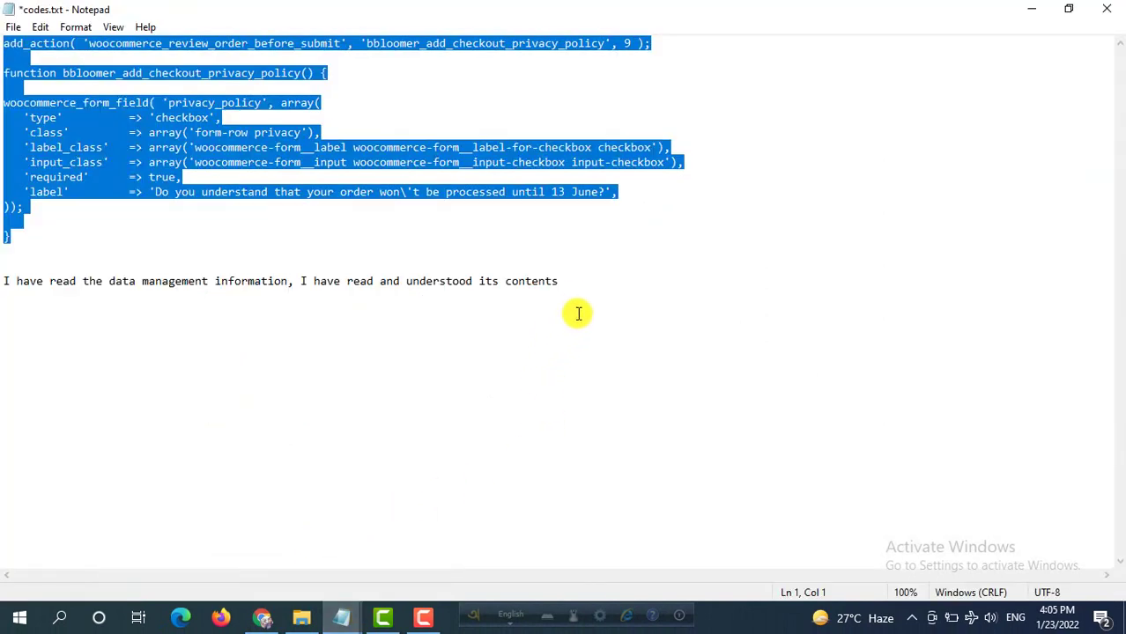
drag(563, 282, 3, 284)
right_click(13, 282)
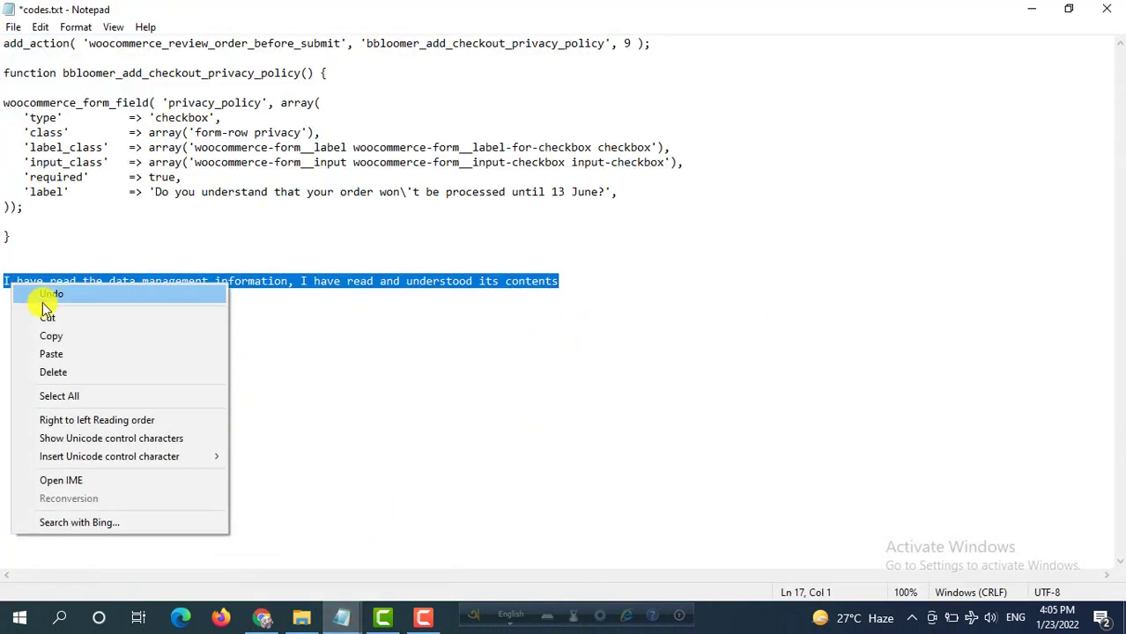
click(44, 332)
Replace the line-191 checkbox label with the copied consent sentence
click(269, 621)
click(321, 419)
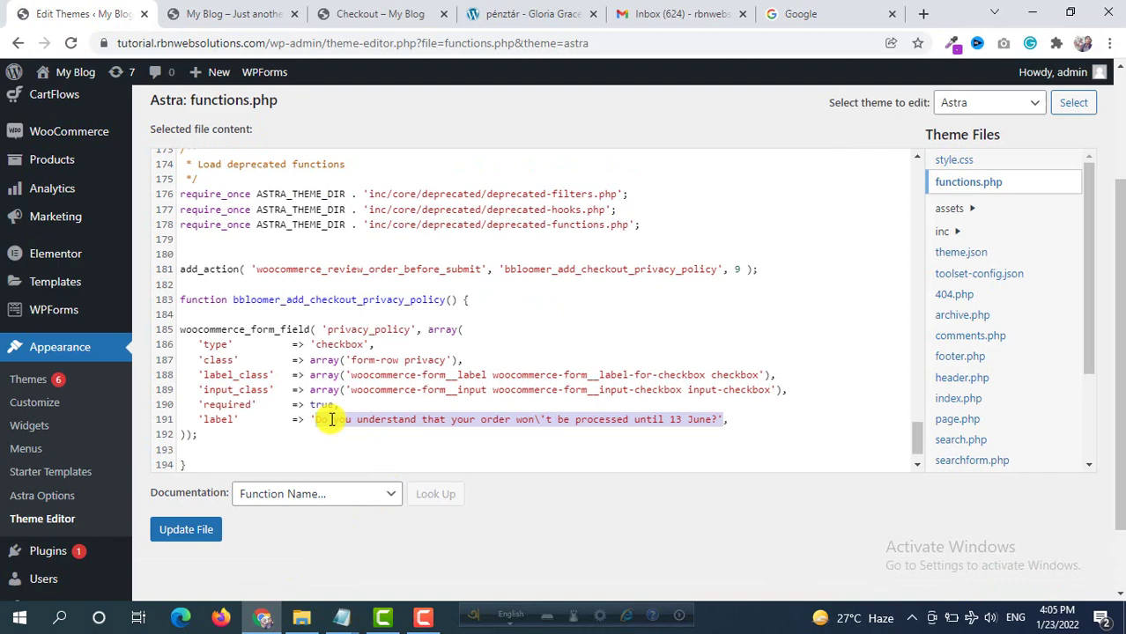
drag(316, 419, 725, 417)
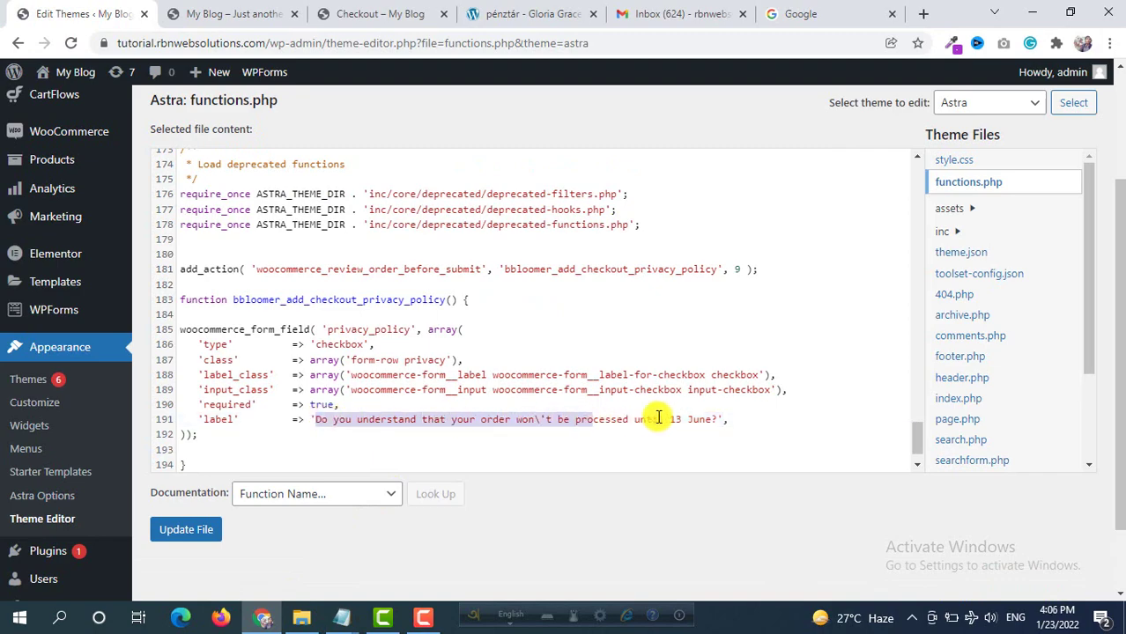
key(ctrl+v)
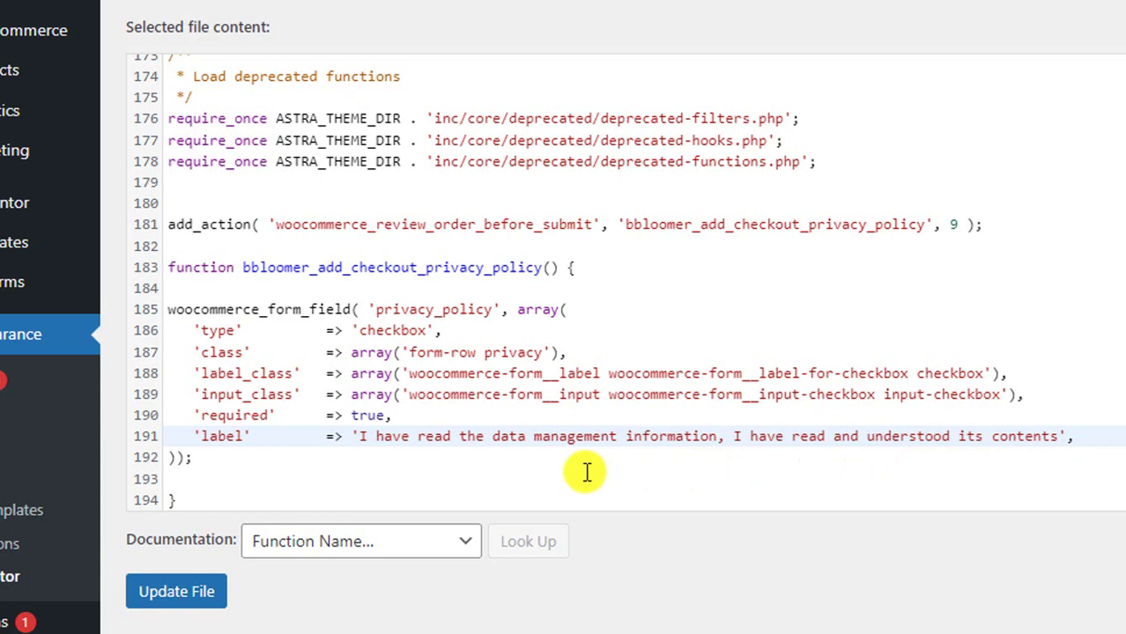
Wrap 'data management' on line 191 in <a href="google.com"> and update functions.php
click(496, 436)
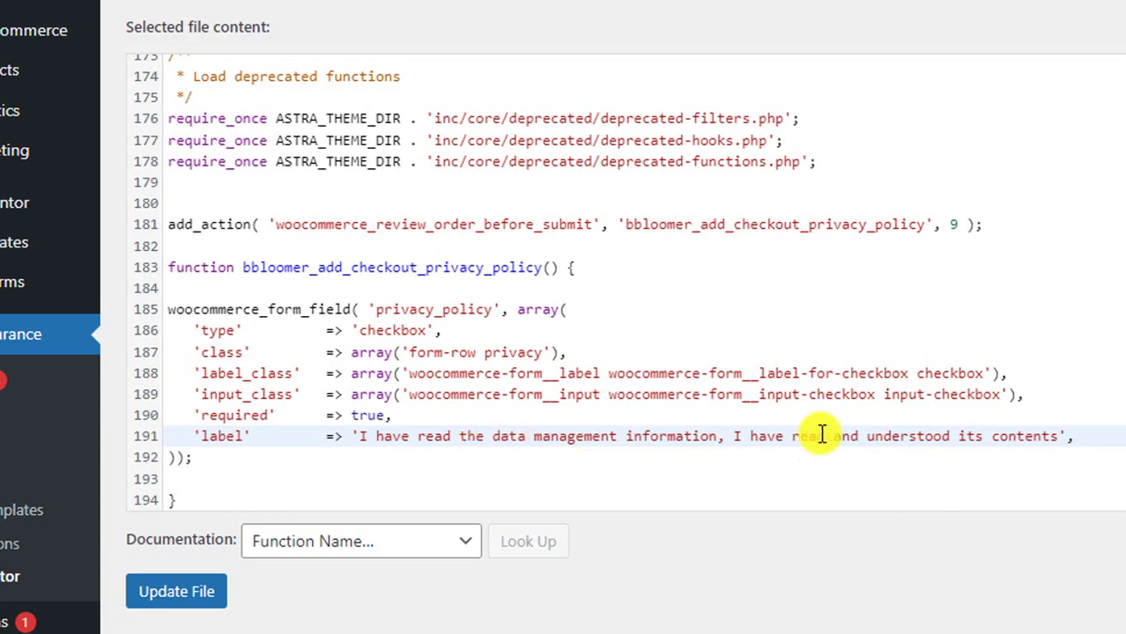
drag(621, 436, 502, 436)
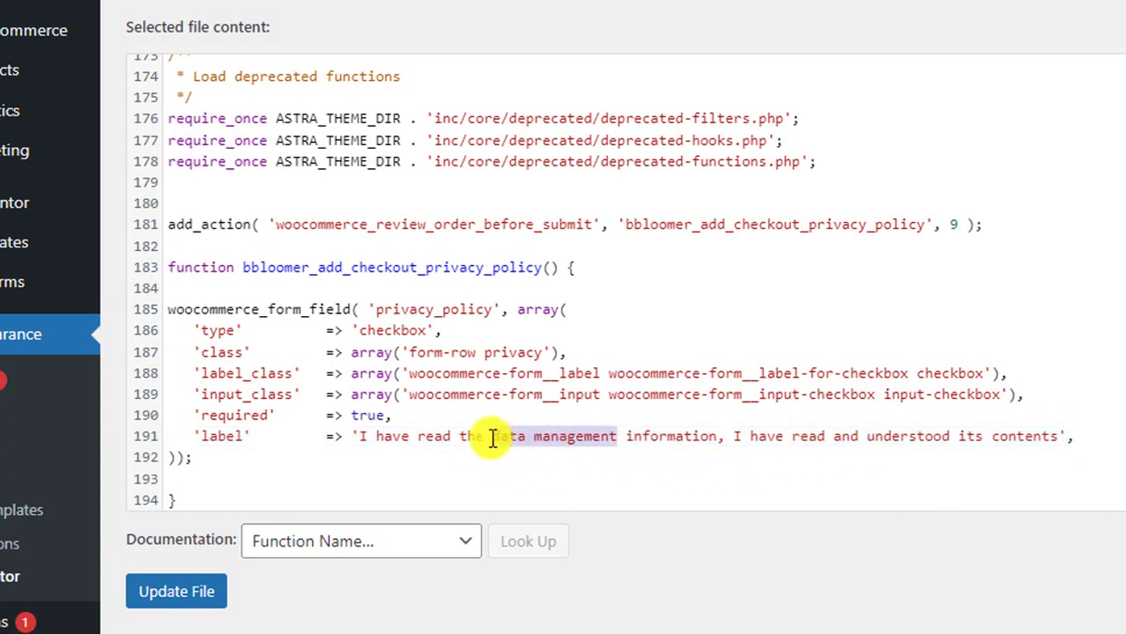
click(494, 436)
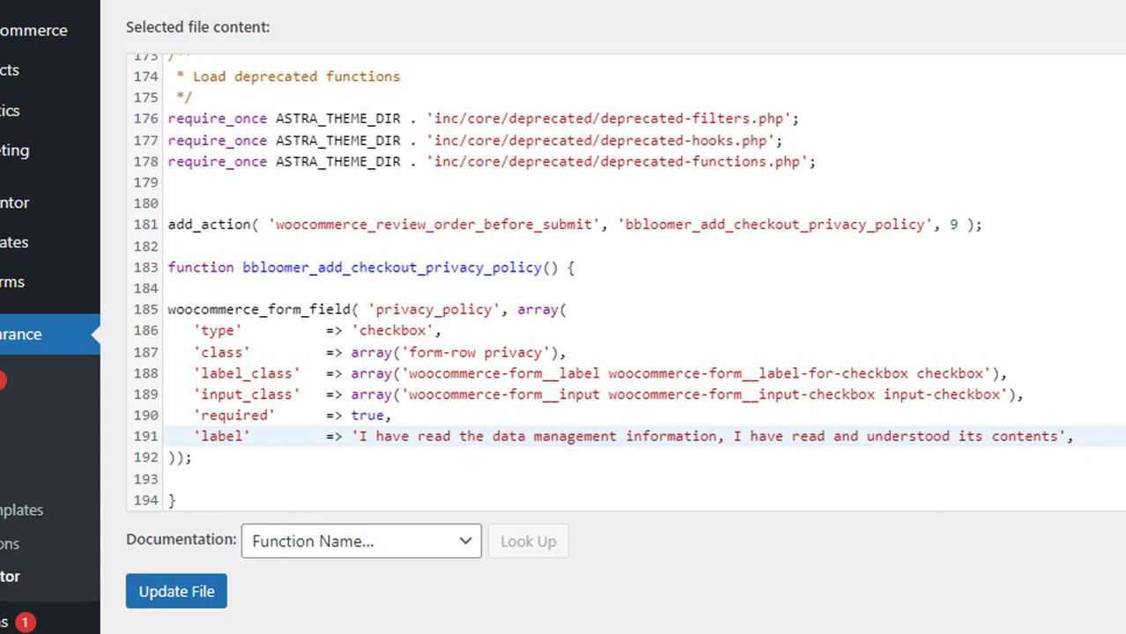
text(<)
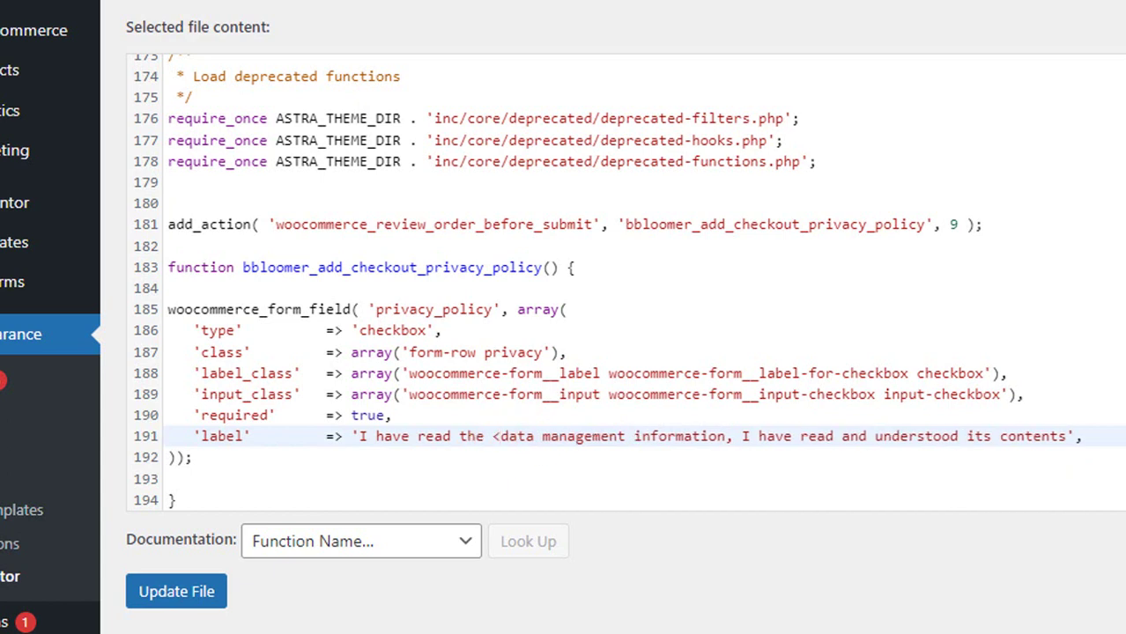
text(a h)
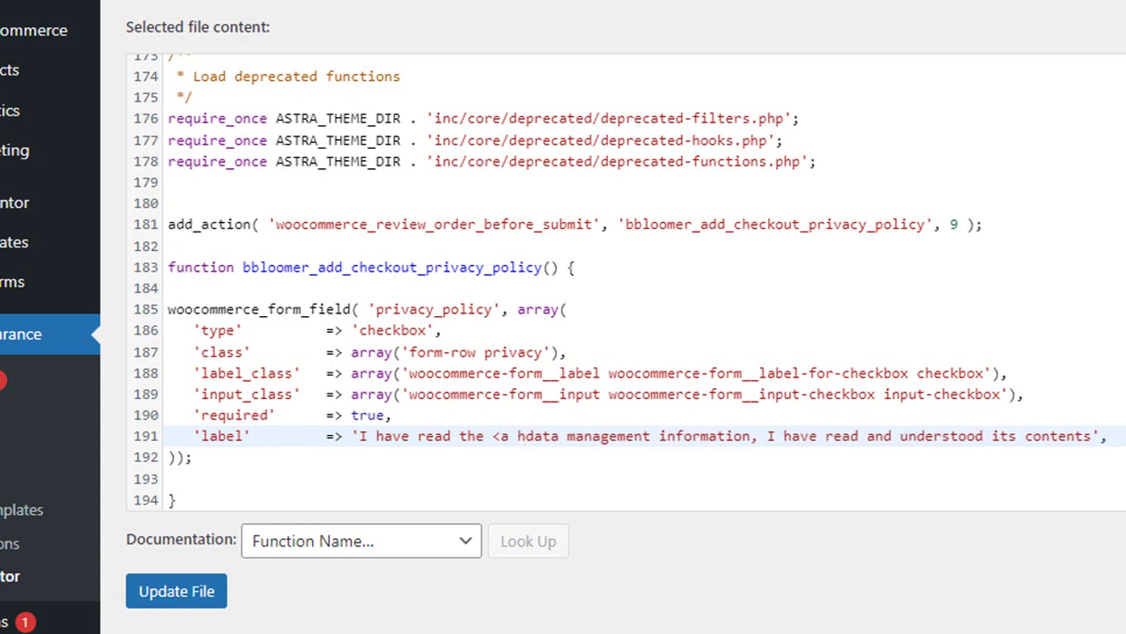
text(ref=)
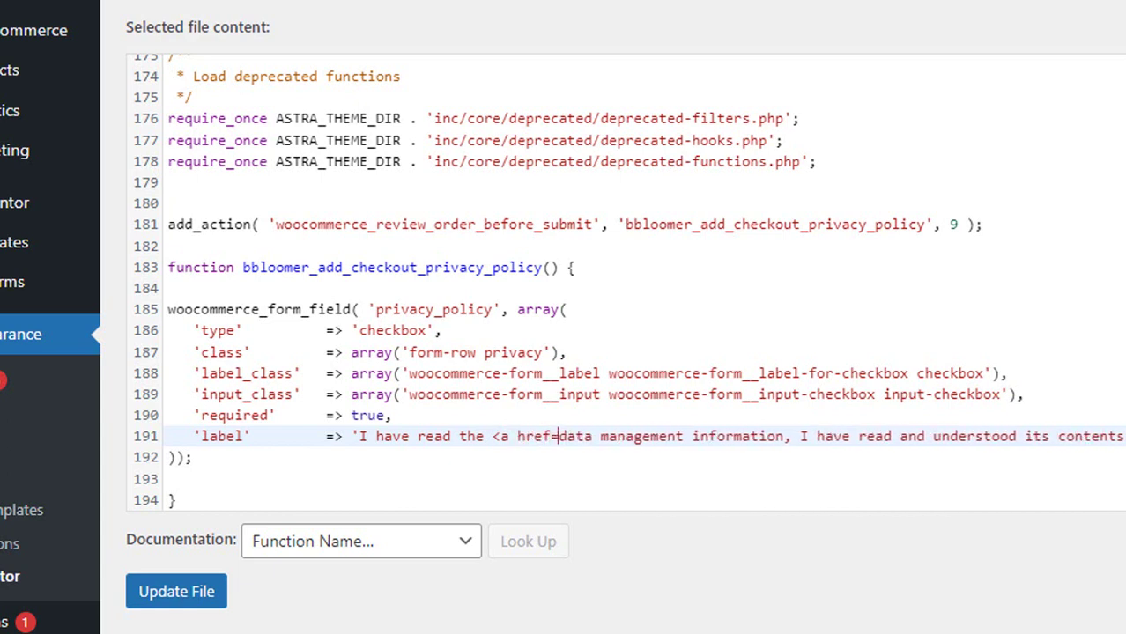
text("">data management)
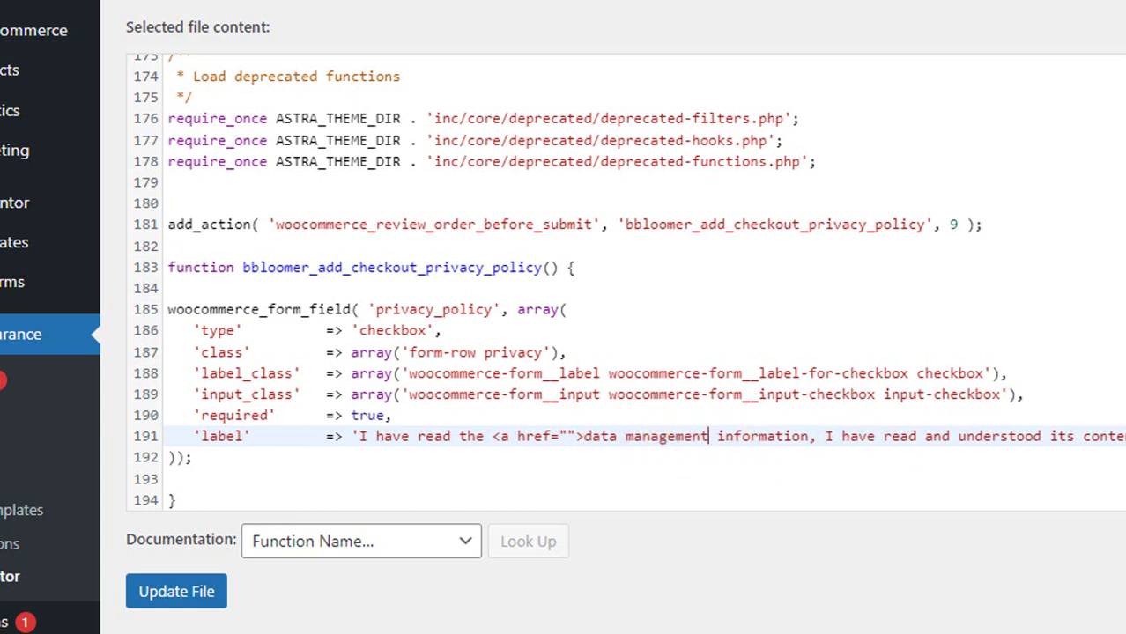
text(</)
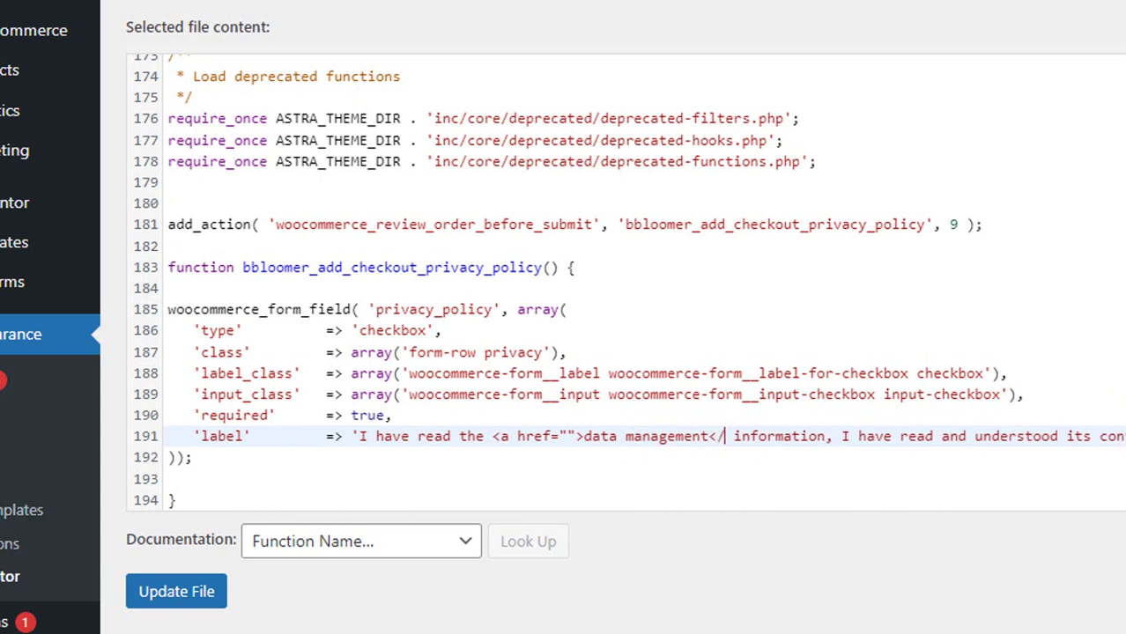
text(a>)
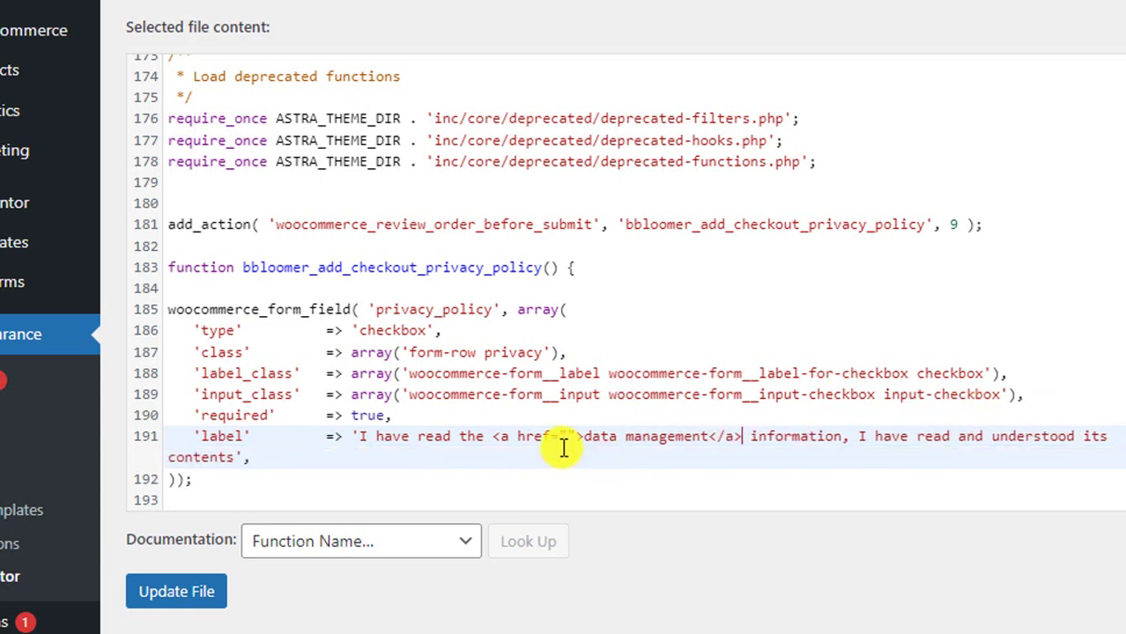
click(565, 437)
text(google.c)
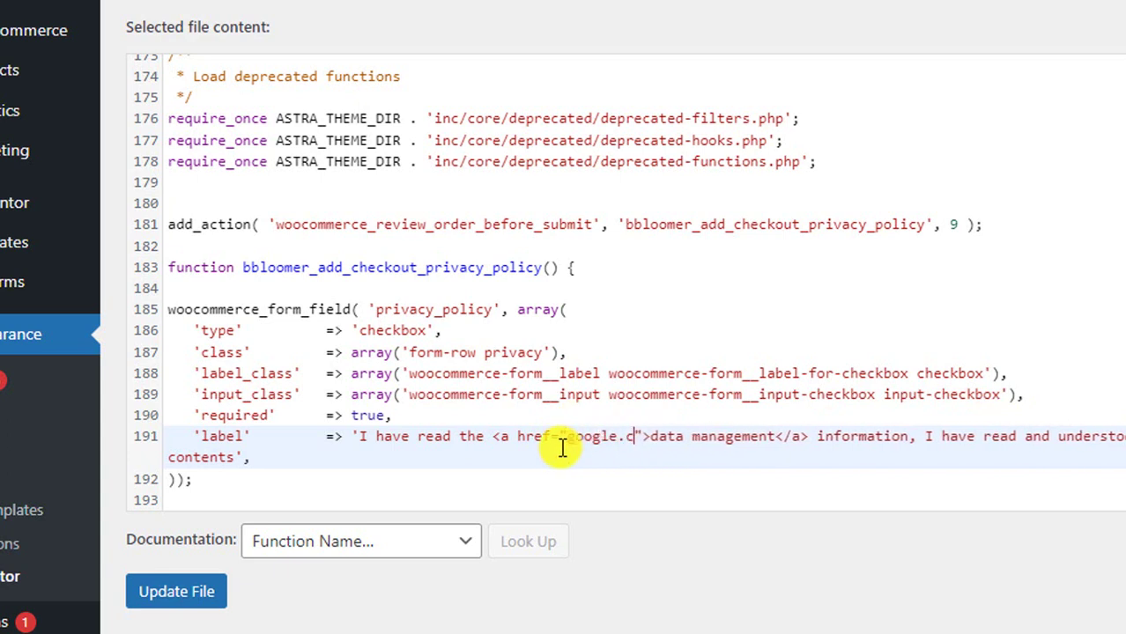
text(om)
click(195, 597)
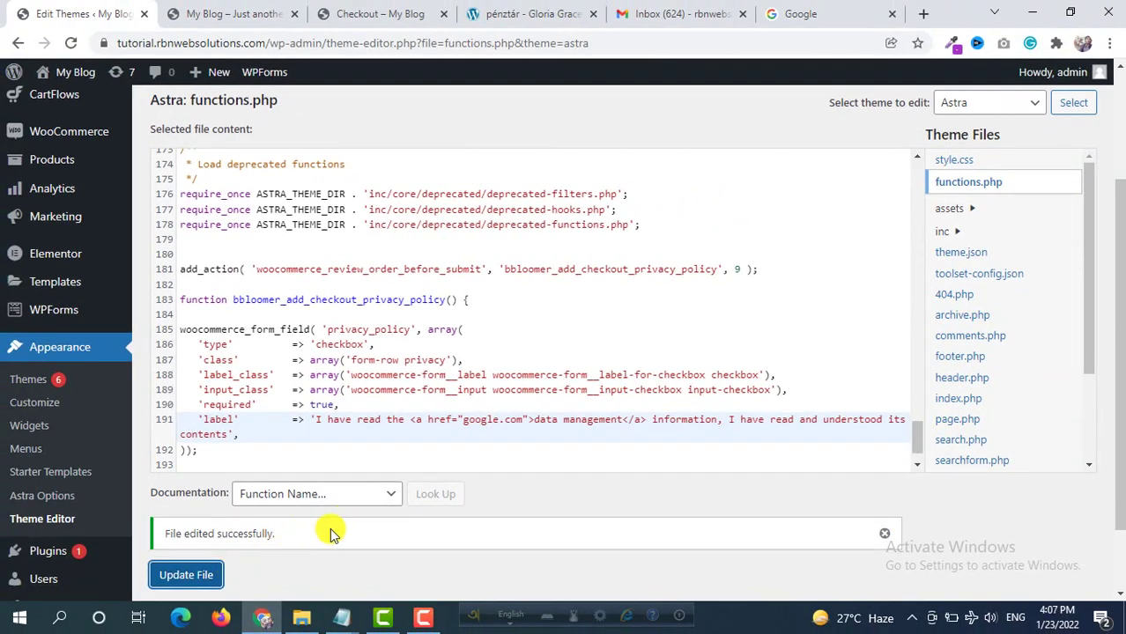
Reload the Checkout tab to show the new consent checkbox above Place Order
click(370, 13)
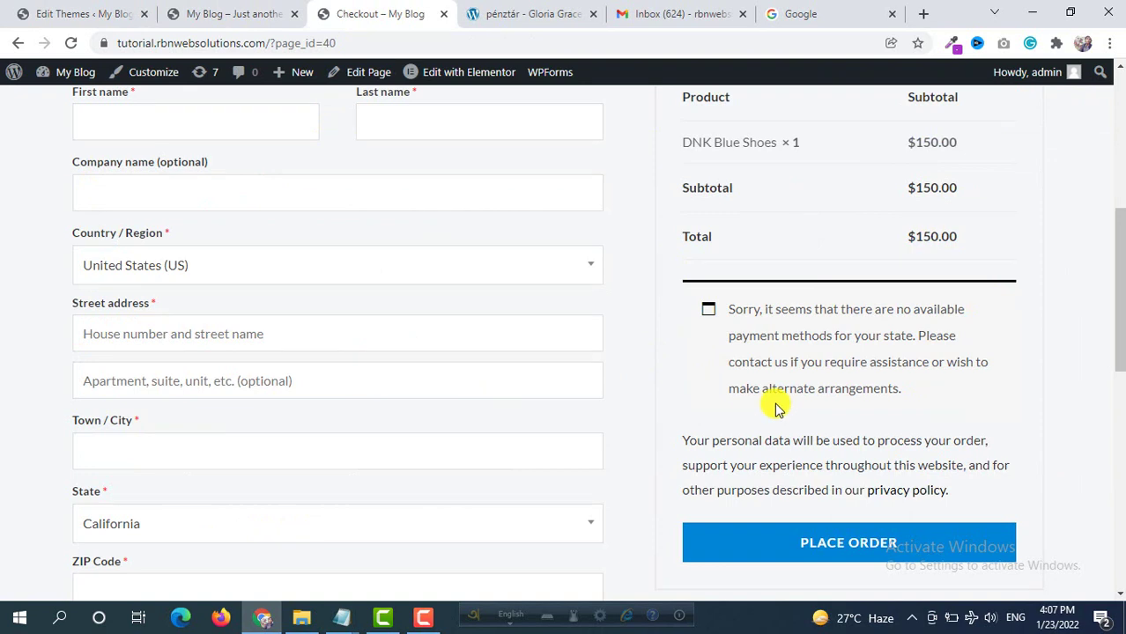
scroll(775, 407, down, 1)
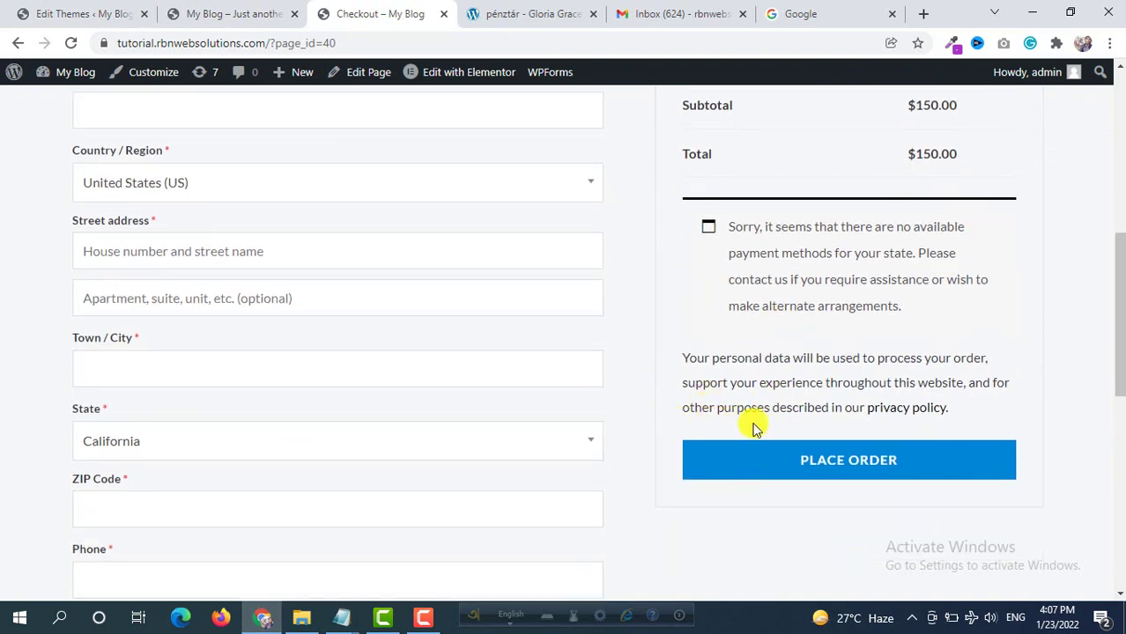
click(70, 42)
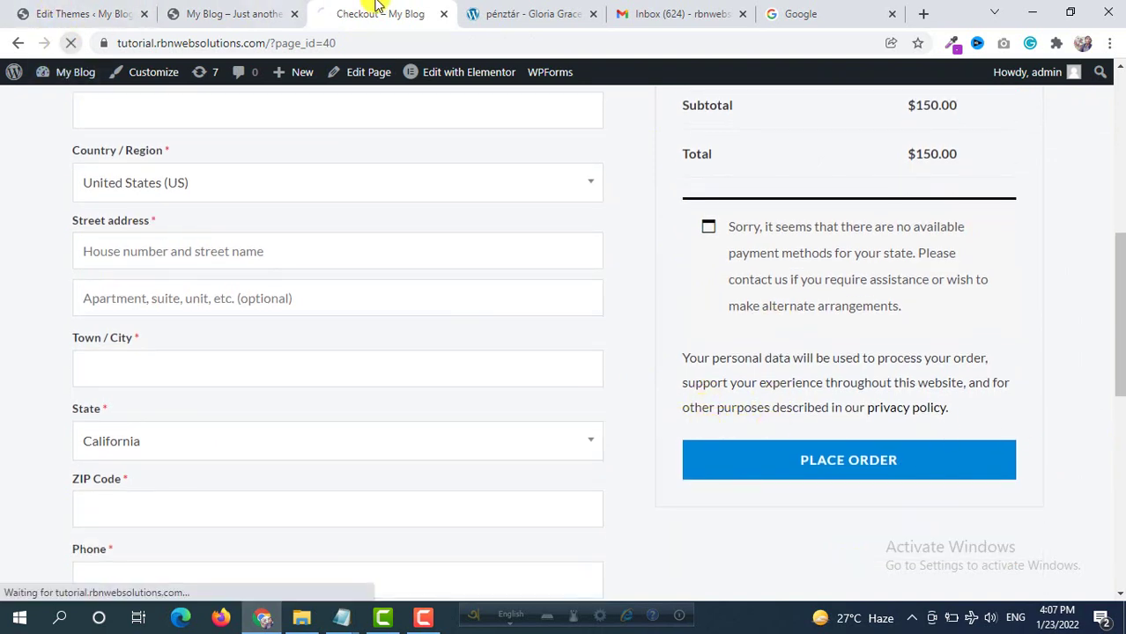